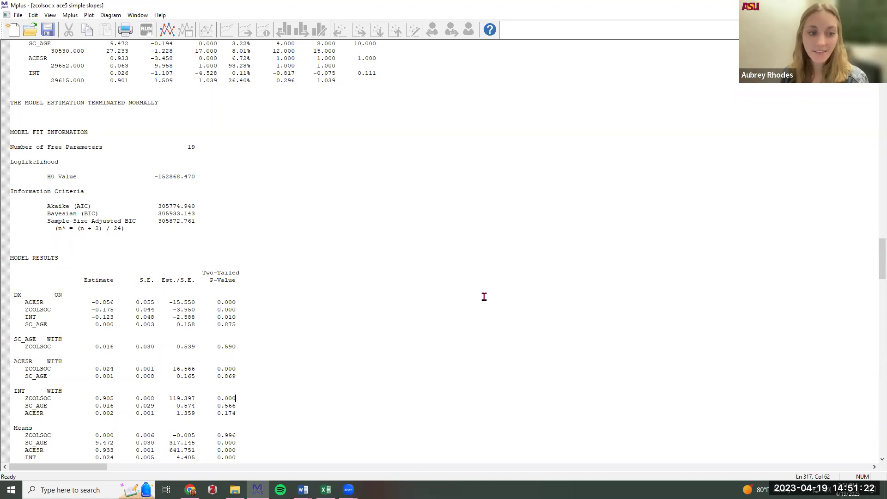
Review the DX ON estimate rows in the Mplus output, then switch to the blank Excel workbook Book1
{"action": "scroll", "coordinate": [494, 264], "scroll_direction": "down", "scroll_amount": 4}
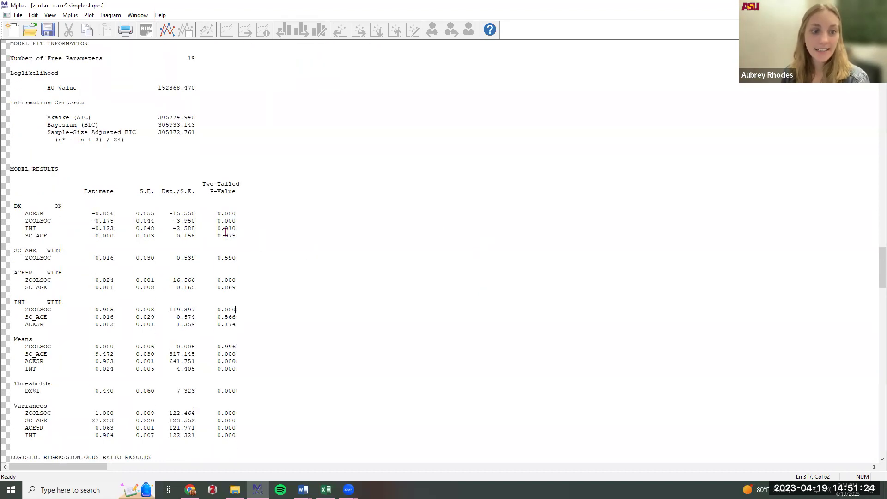
{"action": "left_click_drag", "start_coordinate": [237, 236], "coordinate": [6, 185]}
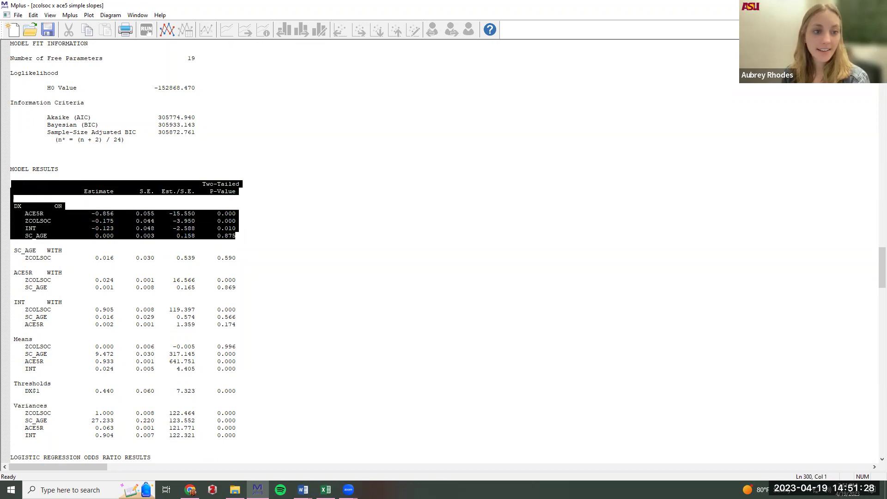
{"action": "left_click", "coordinate": [73, 221]}
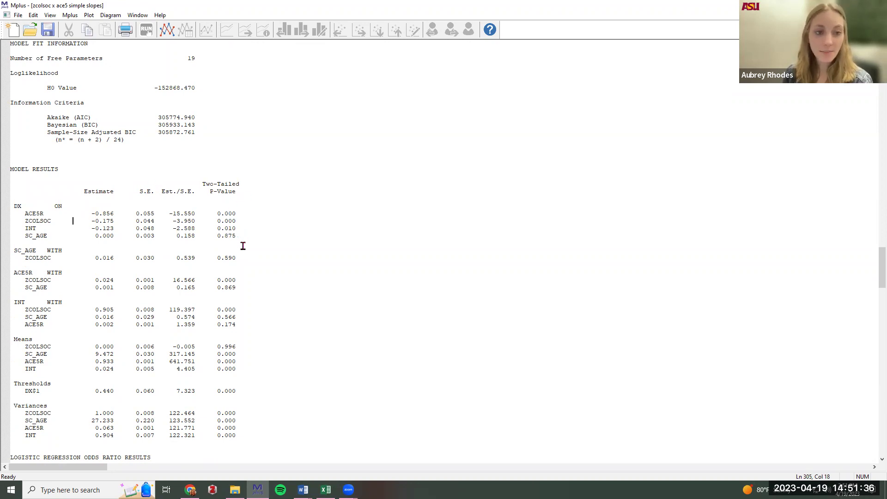
{"action": "left_click_drag", "start_coordinate": [243, 243], "coordinate": [105, 193]}
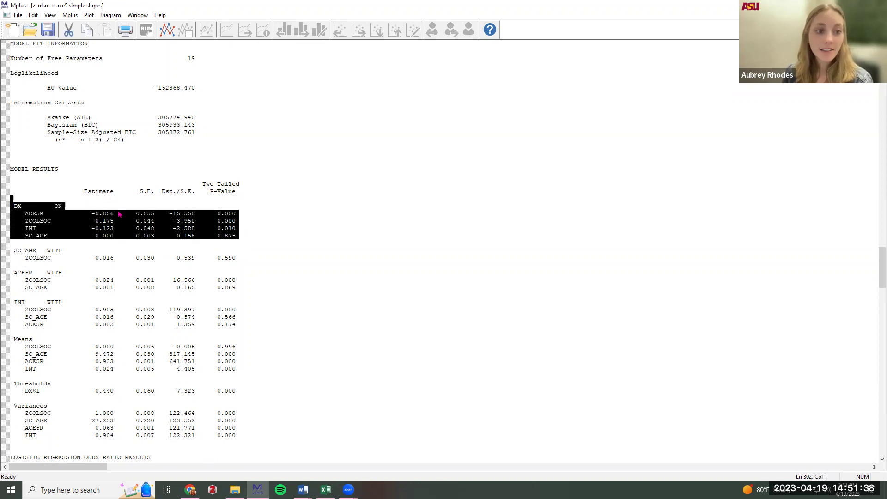
{"action": "left_click", "coordinate": [118, 214]}
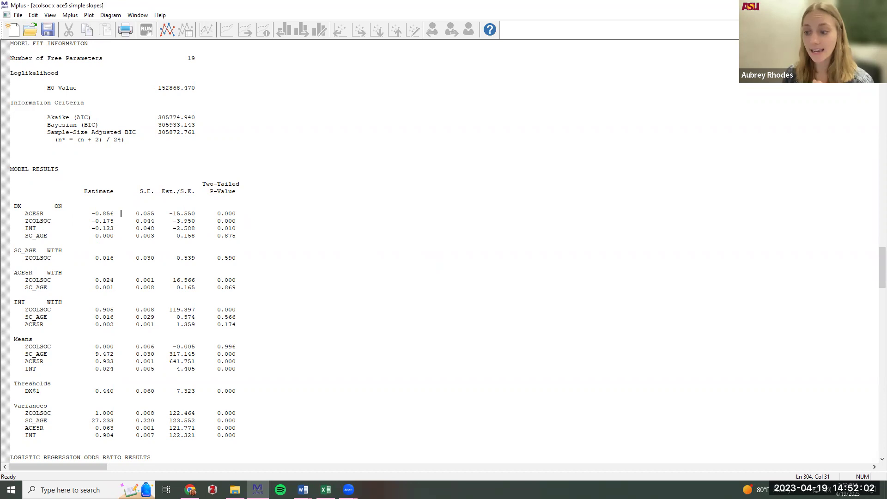
{"action": "left_click", "coordinate": [326, 489]}
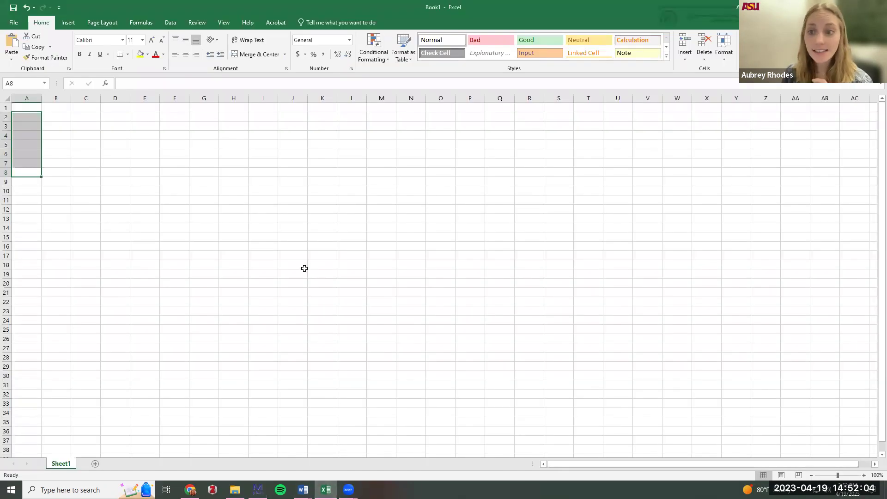
Open the zcolsoc x ace5 simple slopes .out file in Excel, showing All Files in the file-type filter
{"action": "left_click", "coordinate": [13, 24]}
{"action": "left_click", "coordinate": [19, 79]}
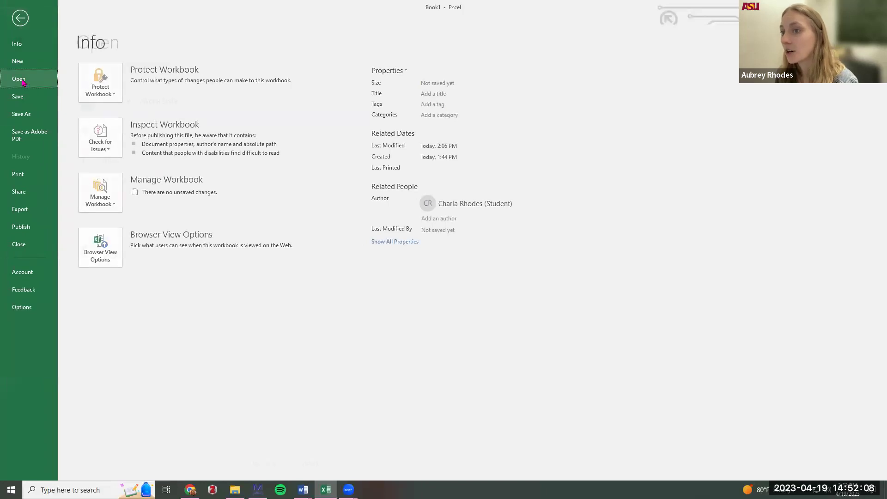
{"action": "left_click", "coordinate": [109, 210]}
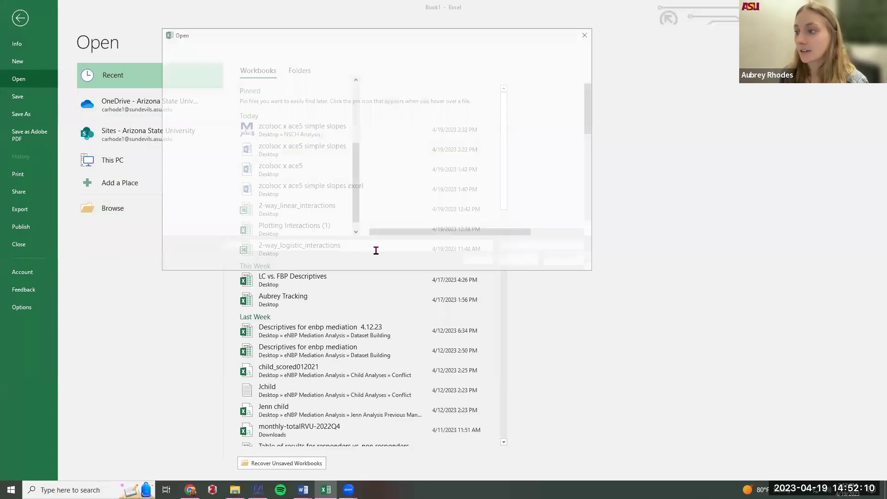
{"action": "left_click", "coordinate": [530, 248]}
{"action": "left_click", "coordinate": [520, 257]}
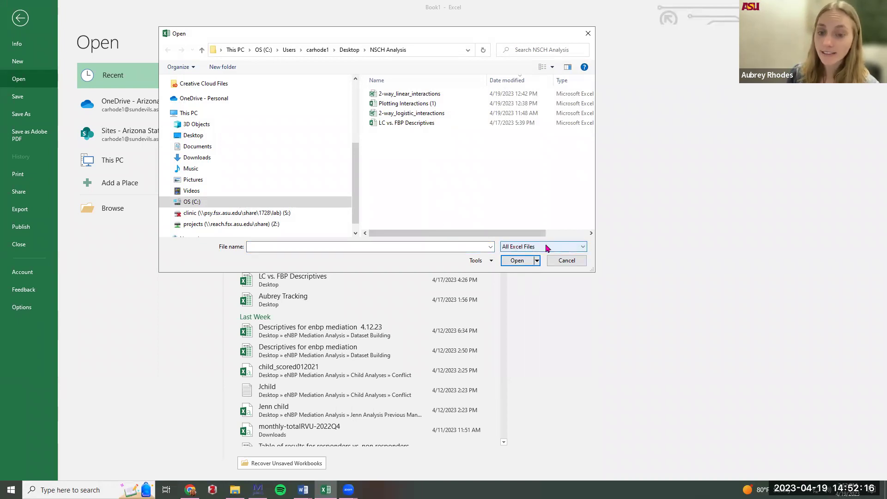
{"action": "left_click", "coordinate": [523, 248]}
{"action": "left_click", "coordinate": [534, 257]}
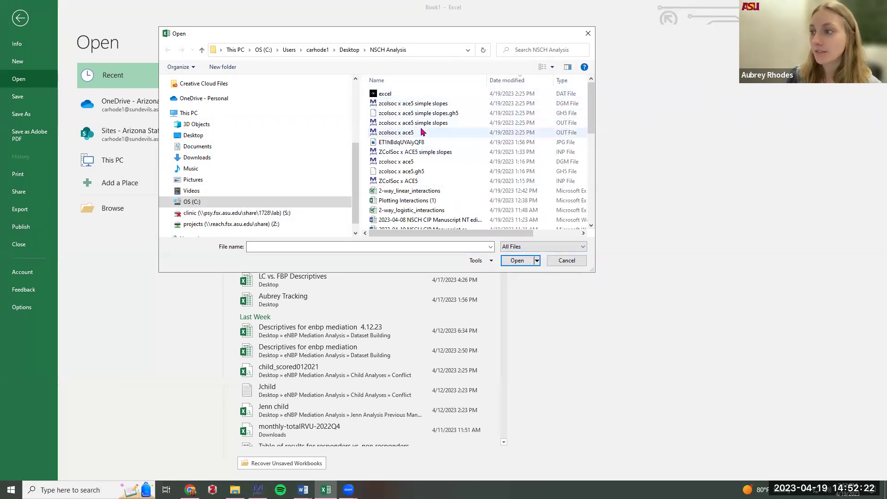
{"action": "left_click", "coordinate": [531, 123]}
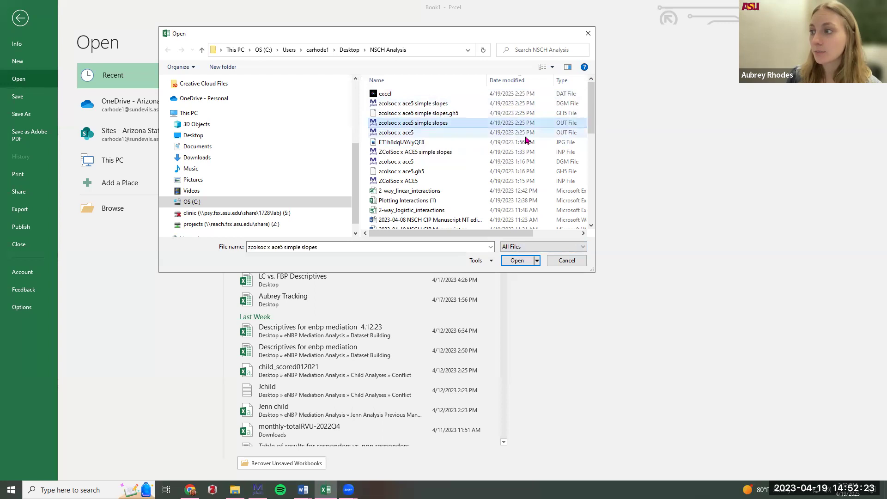
{"action": "double_click", "coordinate": [394, 126]}
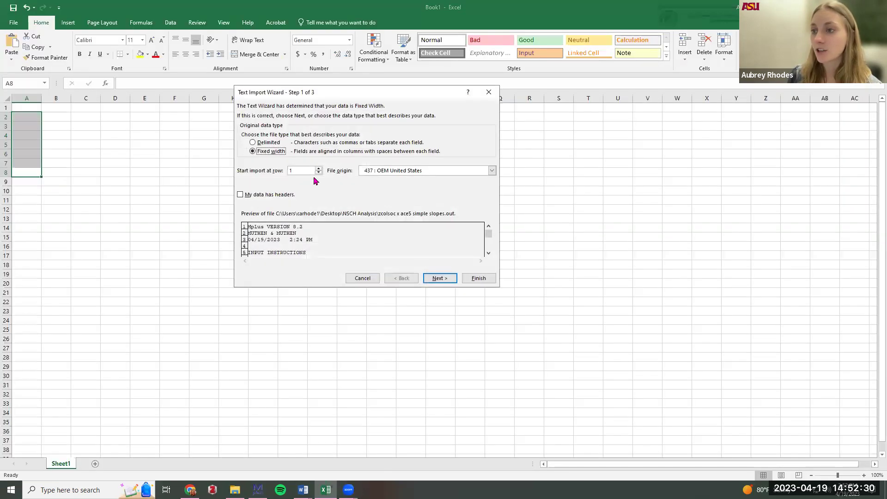
Set the Text Import Wizard to delimited data that has headers
{"action": "left_click", "coordinate": [252, 143]}
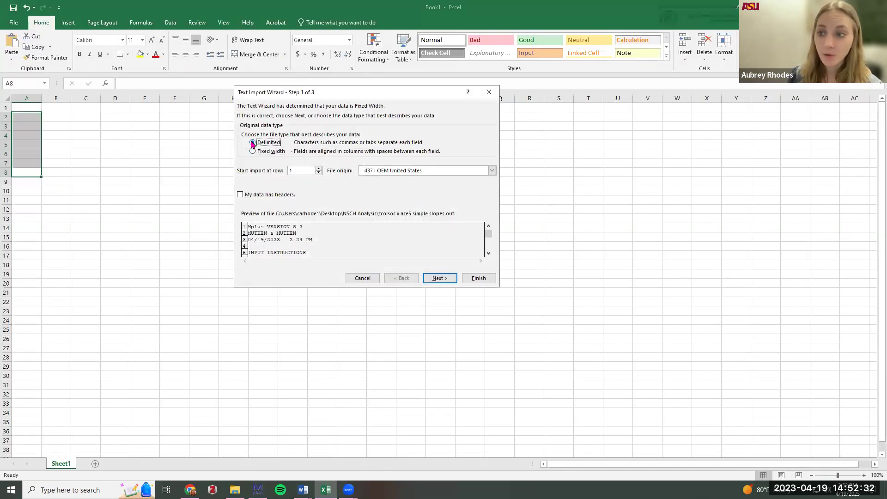
{"action": "left_click", "coordinate": [240, 195]}
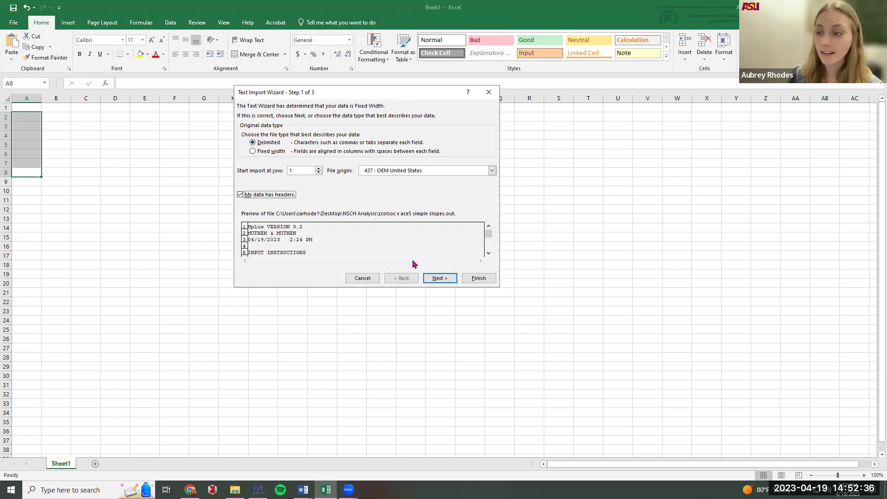
{"action": "left_click", "coordinate": [440, 279]}
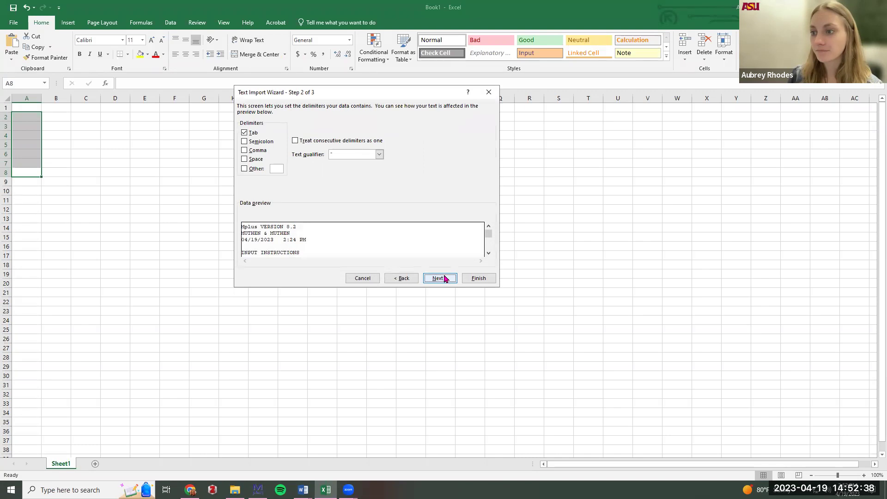
Split the text on spaces and scroll the preview down to the DX ON estimate rows
{"action": "left_click", "coordinate": [244, 160]}
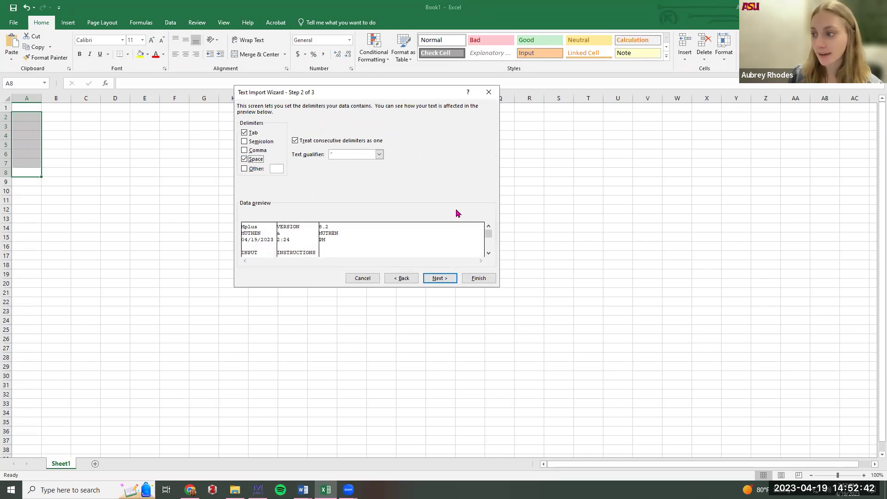
{"action": "left_click_drag", "start_coordinate": [489, 234], "coordinate": [450, 245]}
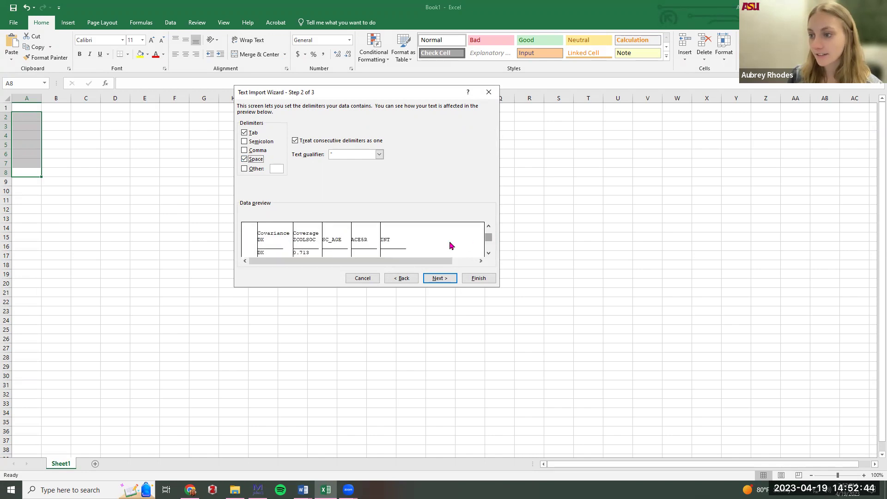
{"action": "left_click", "coordinate": [488, 253]}
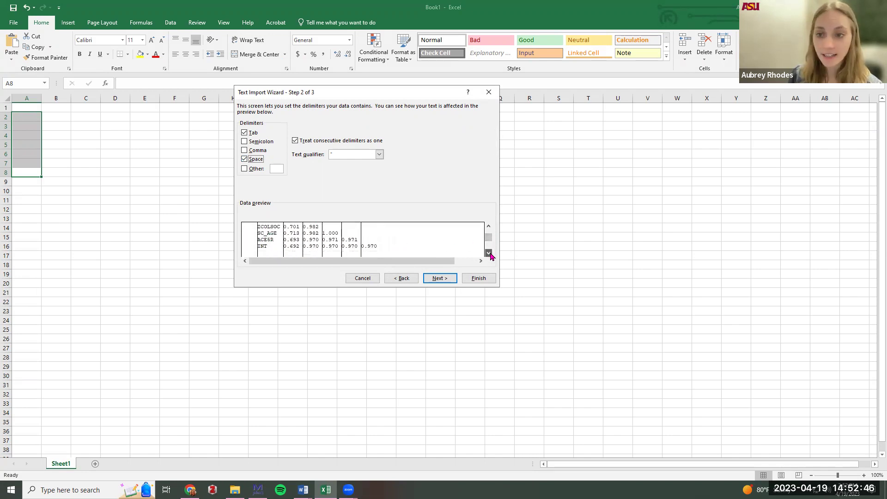
{"action": "left_click", "coordinate": [488, 252]}
{"action": "left_click", "coordinate": [488, 252]}
{"action": "left_click", "coordinate": [488, 252]}
{"action": "left_click", "coordinate": [488, 253]}
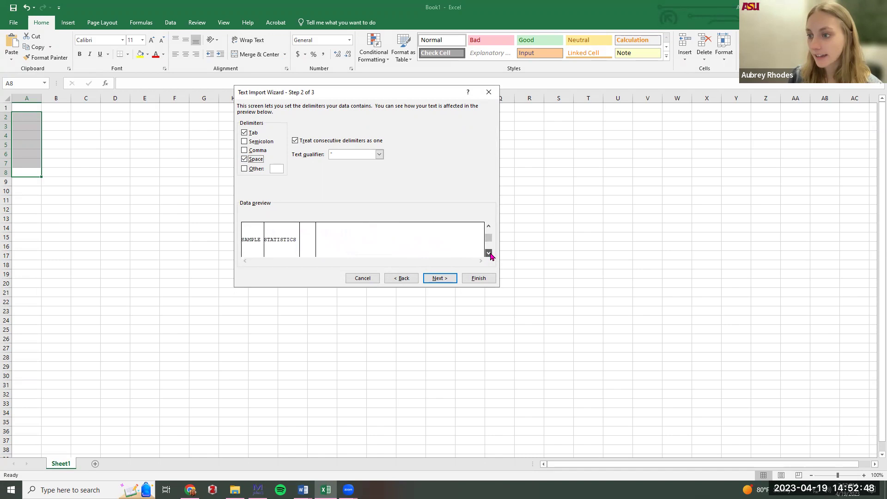
{"action": "left_click", "coordinate": [488, 252]}
{"action": "left_click", "coordinate": [488, 252]}
{"action": "left_click", "coordinate": [488, 252]}
{"action": "left_click", "coordinate": [489, 253]}
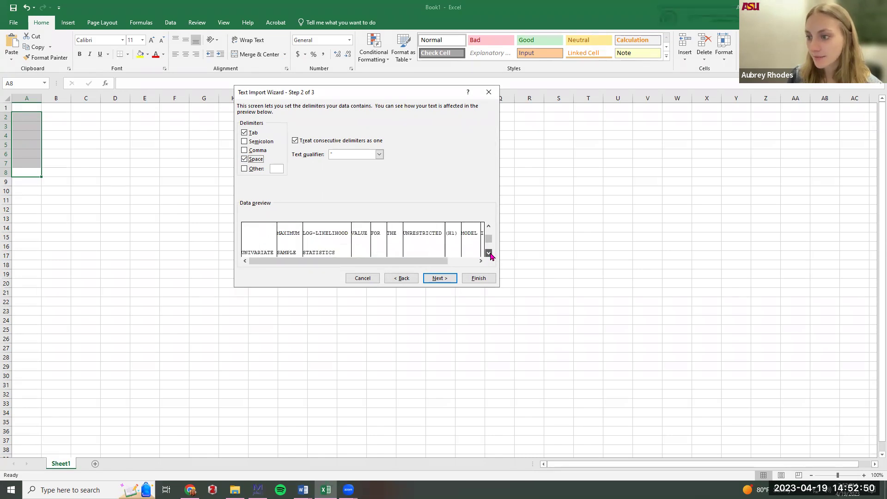
{"action": "left_click", "coordinate": [488, 253]}
{"action": "left_click", "coordinate": [488, 252]}
{"action": "left_click", "coordinate": [488, 253]}
{"action": "left_click", "coordinate": [488, 252]}
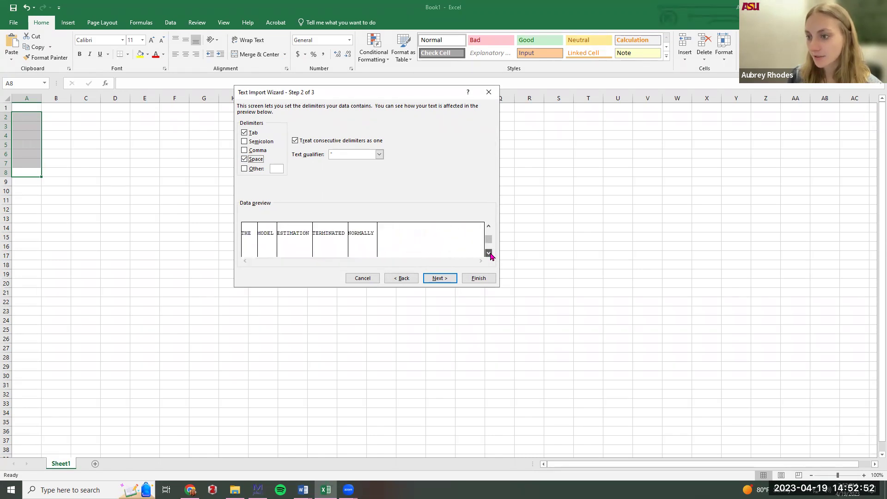
{"action": "left_click", "coordinate": [488, 252]}
{"action": "left_click", "coordinate": [488, 252]}
{"action": "left_click", "coordinate": [488, 253]}
{"action": "left_click", "coordinate": [488, 252]}
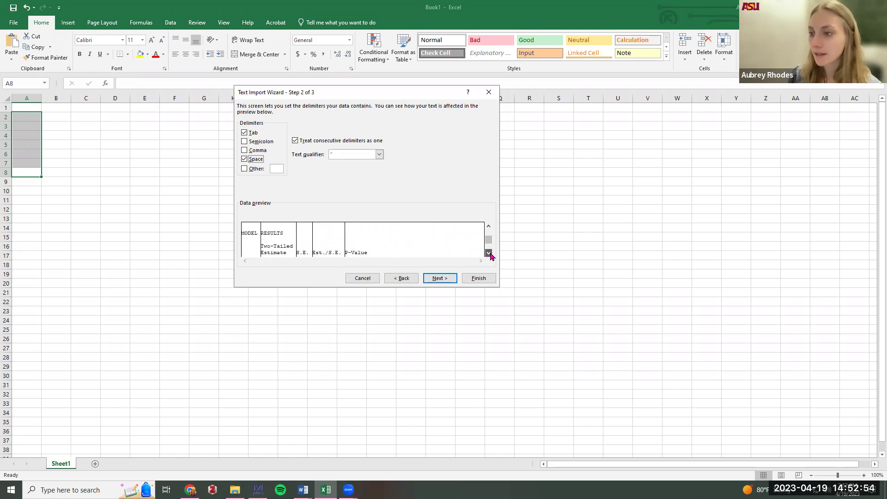
{"action": "left_click", "coordinate": [488, 252]}
{"action": "left_click", "coordinate": [488, 252]}
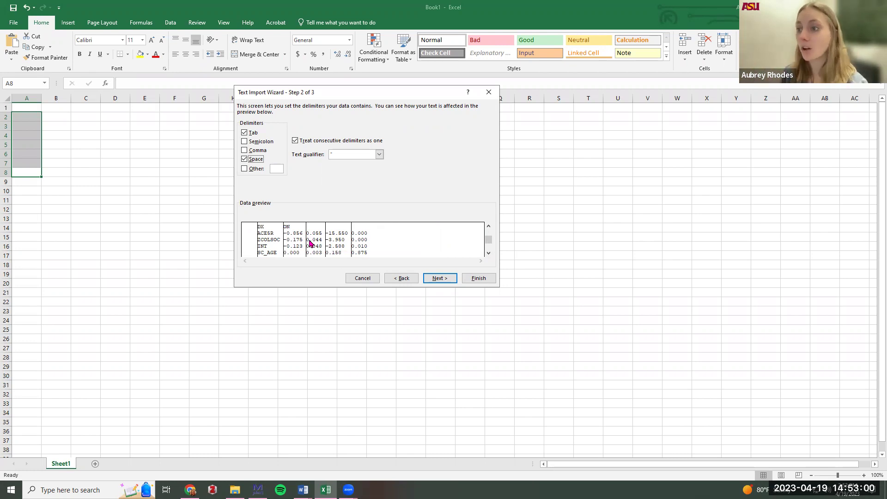
Keep Space as the only delimiter with Tab unchecked, and move on to step 3
{"action": "left_click", "coordinate": [247, 160]}
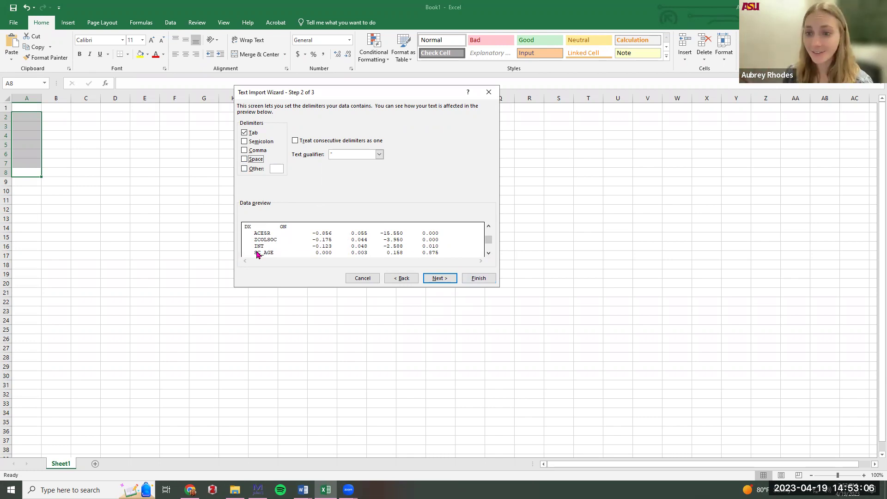
{"action": "left_click", "coordinate": [245, 160]}
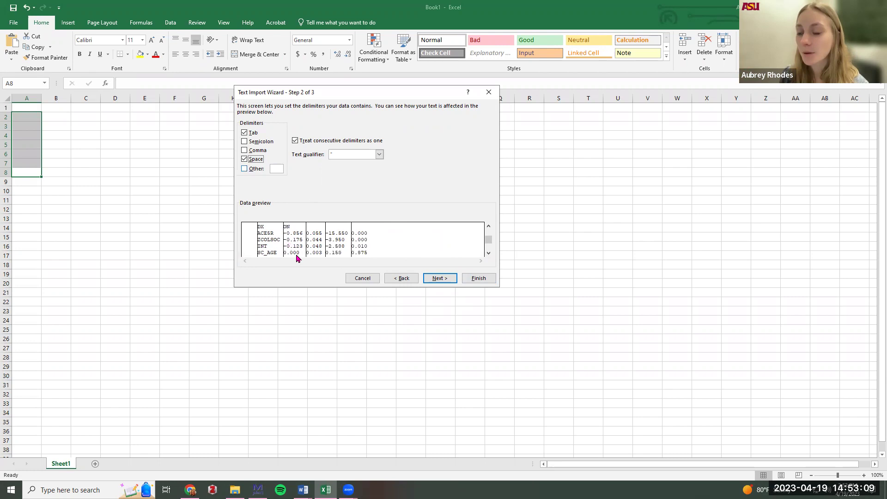
{"action": "left_click", "coordinate": [247, 133]}
{"action": "left_click", "coordinate": [246, 133]}
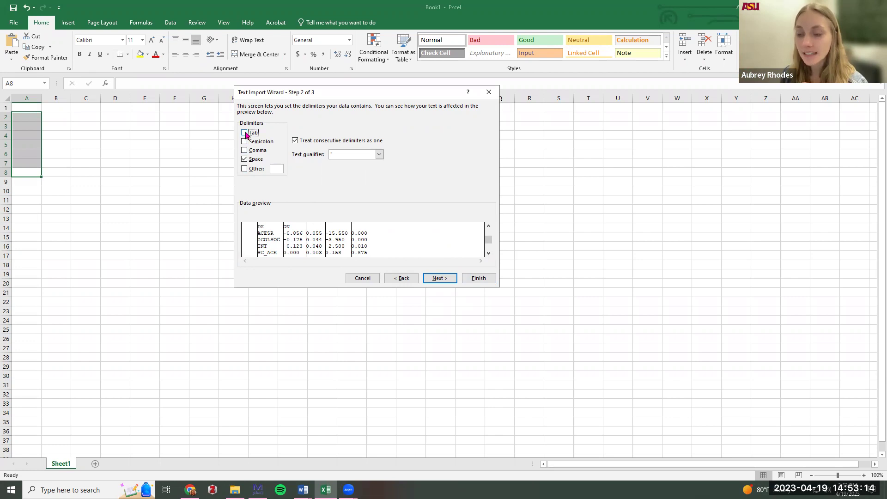
{"action": "left_click", "coordinate": [439, 278]}
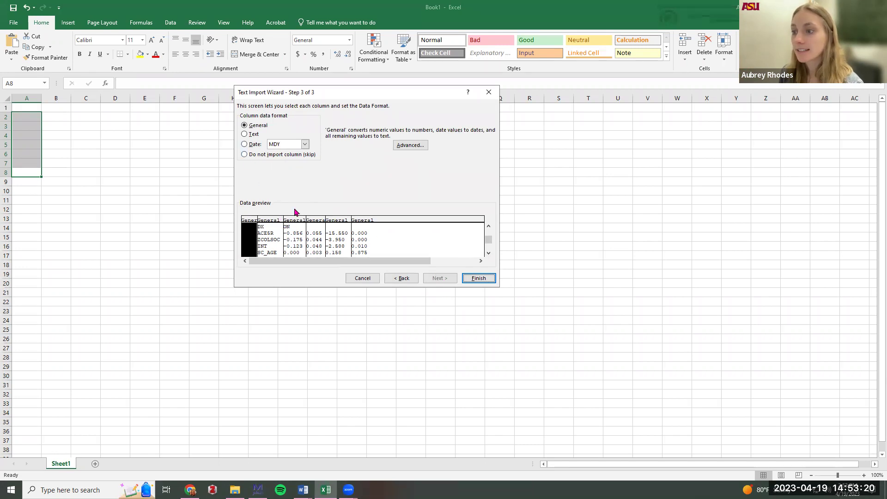
Give the first column the Text data format and finish the import into the sheet
{"action": "left_click", "coordinate": [246, 138]}
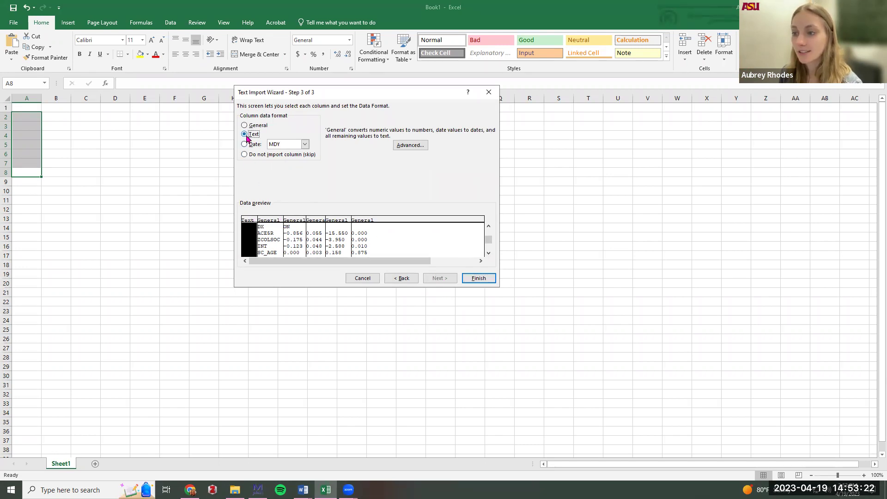
{"action": "left_click", "coordinate": [245, 125]}
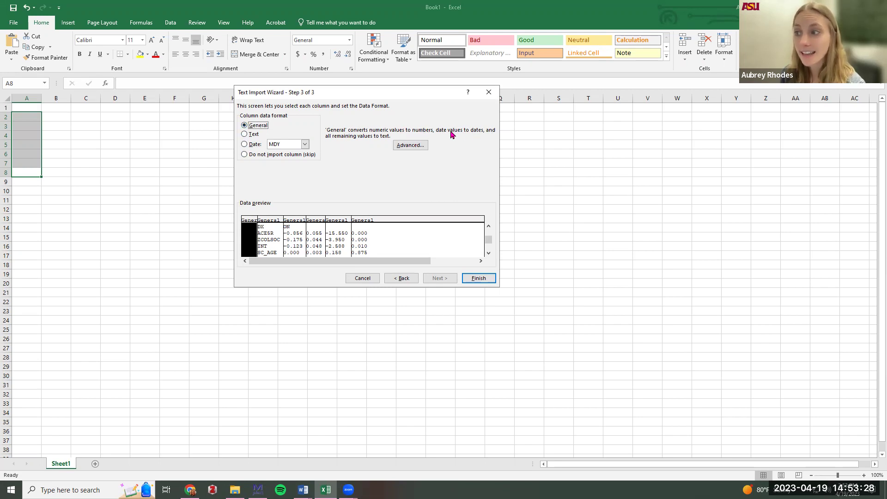
{"action": "left_click", "coordinate": [245, 134]}
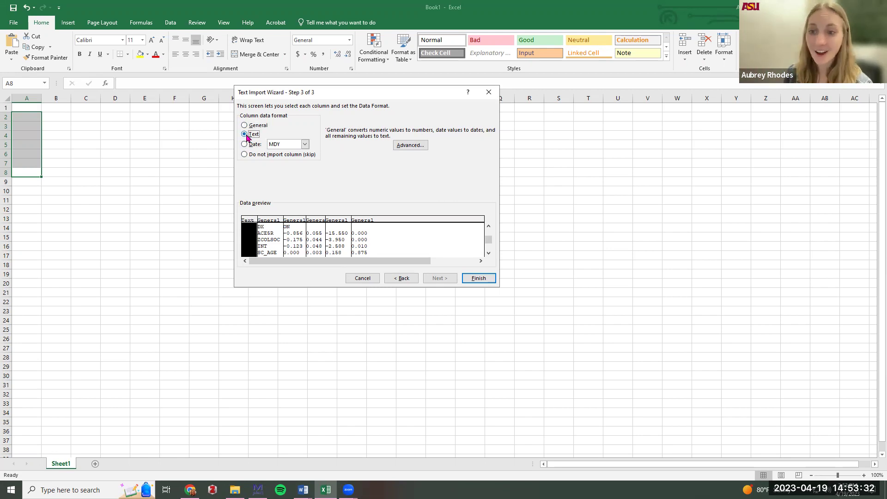
{"action": "left_click", "coordinate": [487, 278]}
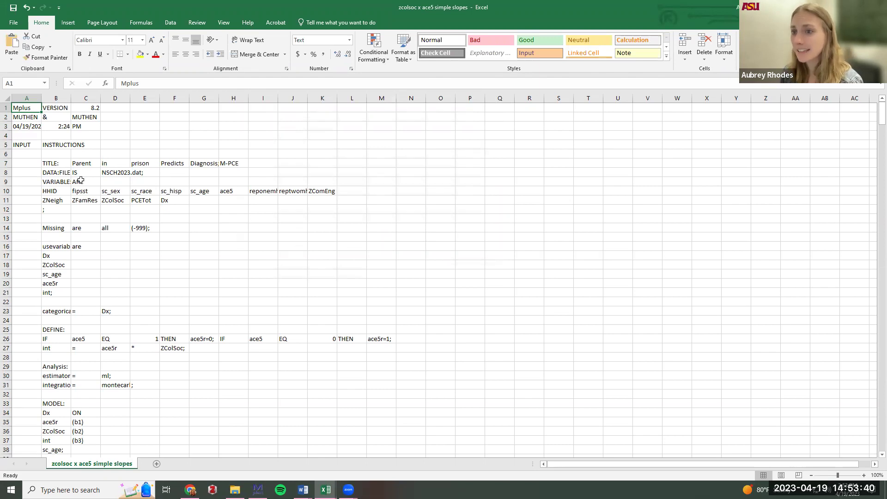
{"action": "left_click", "coordinate": [90, 163]}
{"action": "left_click", "coordinate": [117, 164]}
{"action": "left_click", "coordinate": [150, 164]}
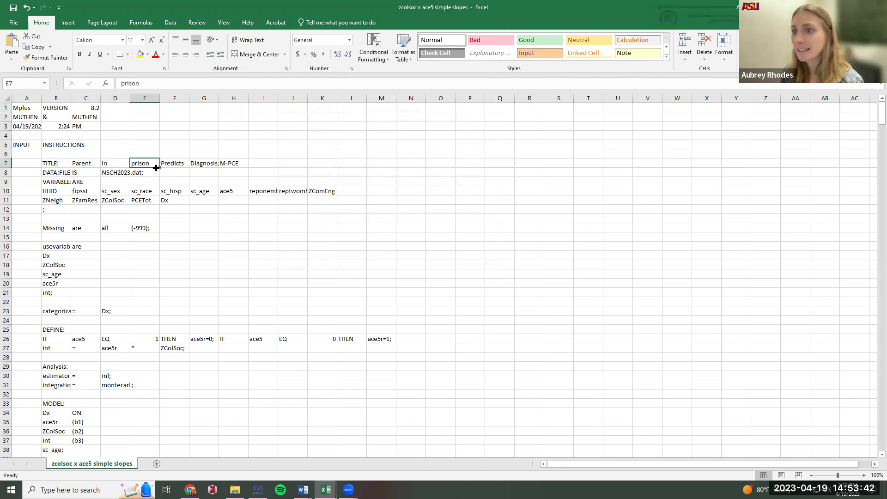
{"action": "left_click", "coordinate": [170, 166]}
{"action": "left_click", "coordinate": [201, 162]}
{"action": "left_click", "coordinate": [235, 163]}
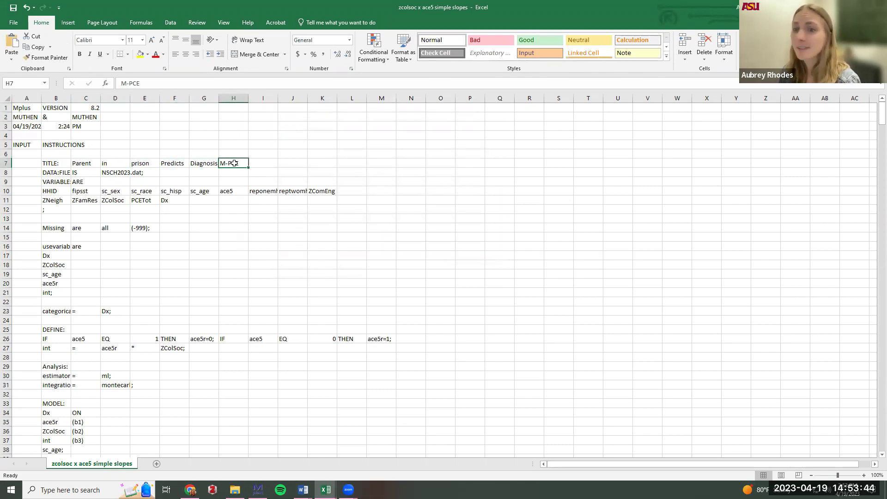
{"action": "scroll", "coordinate": [289, 202], "scroll_direction": "down", "scroll_amount": 3}
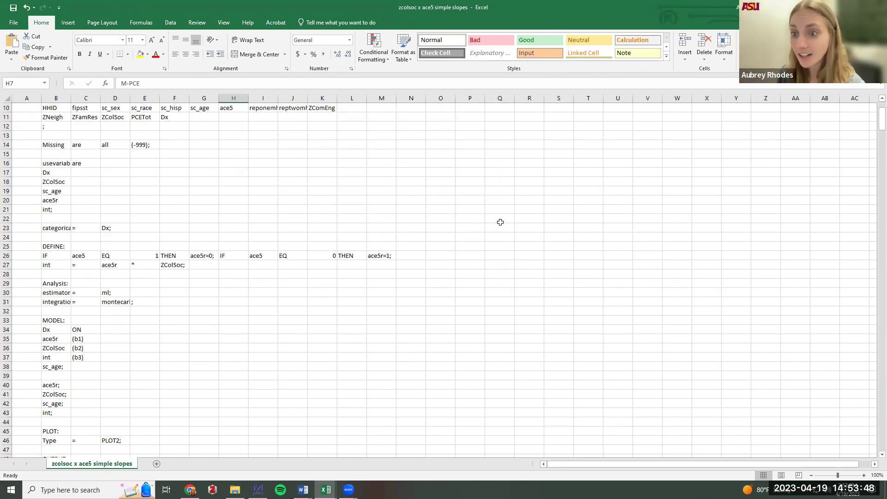
{"action": "left_click_drag", "start_coordinate": [880, 121], "coordinate": [862, 281]}
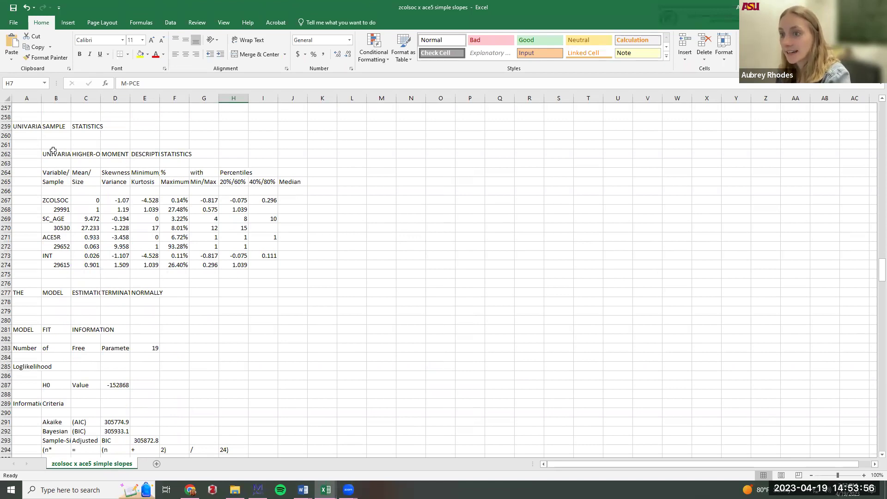
{"action": "left_click_drag", "start_coordinate": [83, 204], "coordinate": [274, 266]}
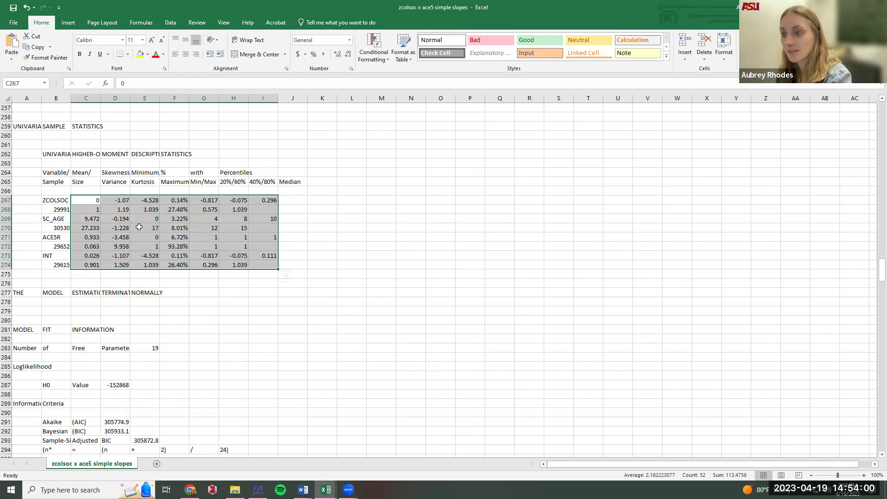
{"action": "scroll", "coordinate": [222, 249], "scroll_direction": "down", "scroll_amount": 4}
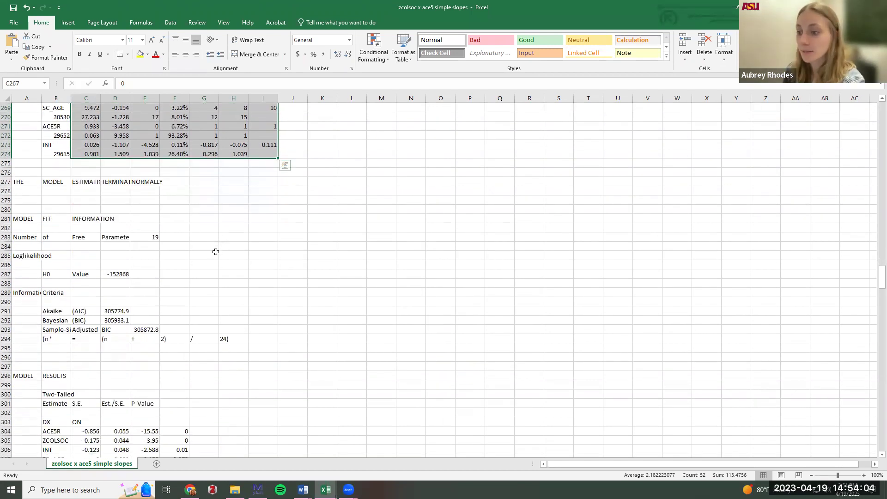
{"action": "scroll", "coordinate": [217, 252], "scroll_direction": "down", "scroll_amount": 5}
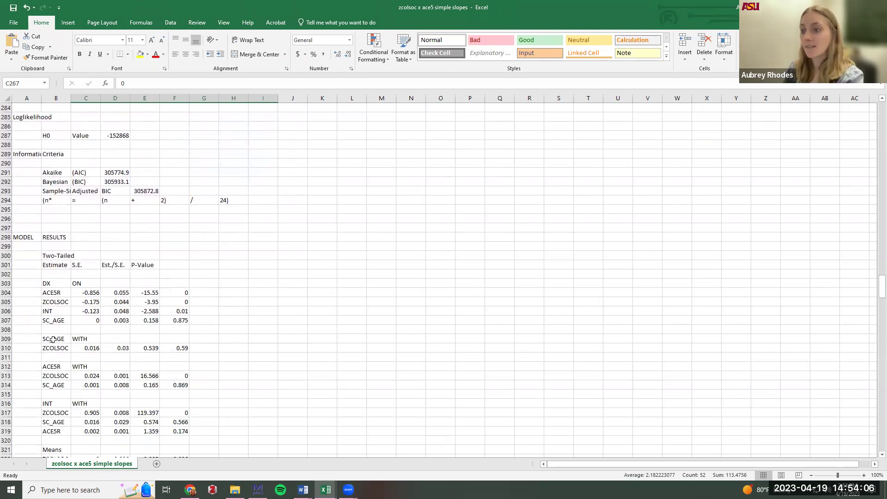
{"action": "left_click_drag", "start_coordinate": [70, 158], "coordinate": [27, 108]}
{"action": "left_click", "coordinate": [273, 303]}
{"action": "scroll", "coordinate": [274, 307], "scroll_direction": "down", "scroll_amount": 4}
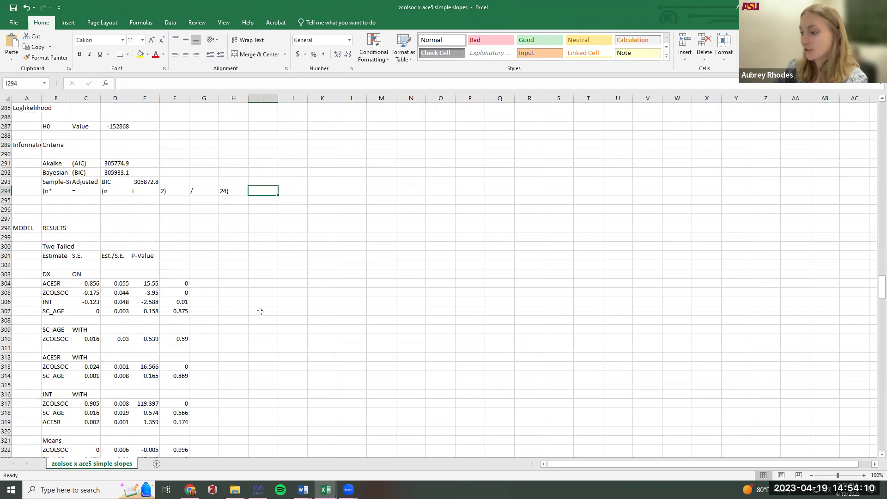
Add a new sheet named 'Model1 4.19.23', then go back to the imported output sheet
{"action": "left_click", "coordinate": [157, 464]}
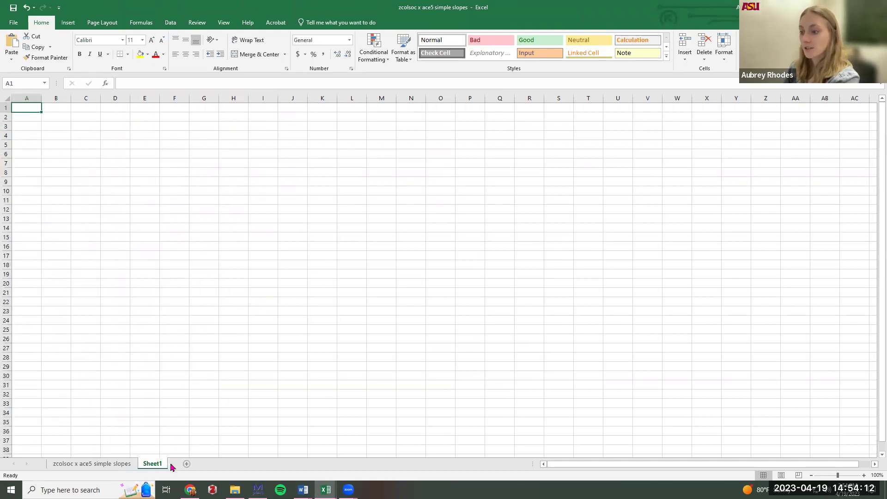
{"action": "double_click", "coordinate": [157, 464]}
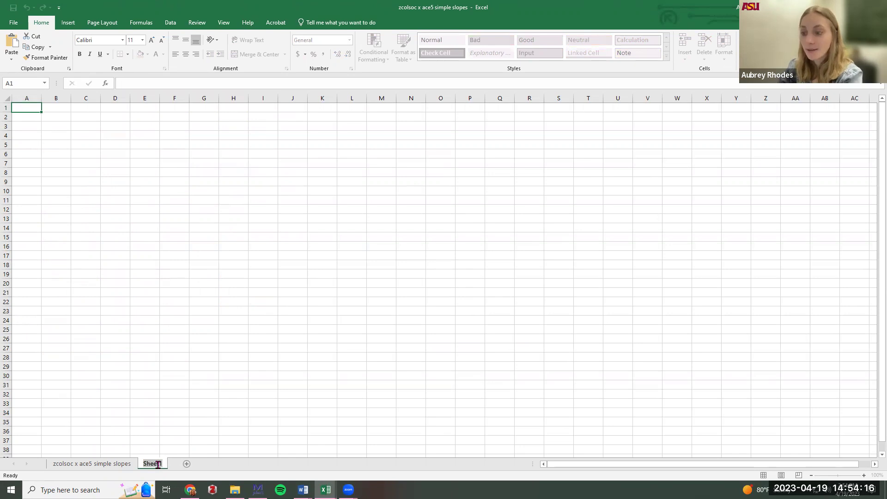
{"action": "type", "text": "Model1"}
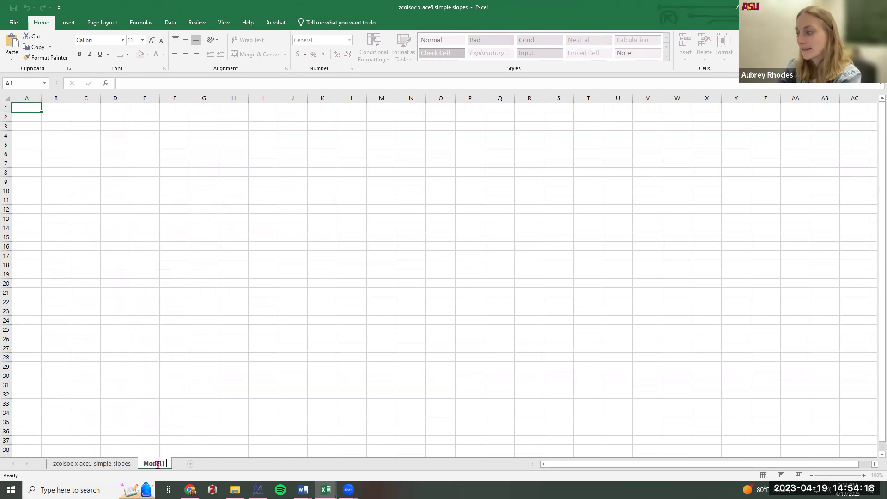
{"action": "type", "text": " 4.19.23"}
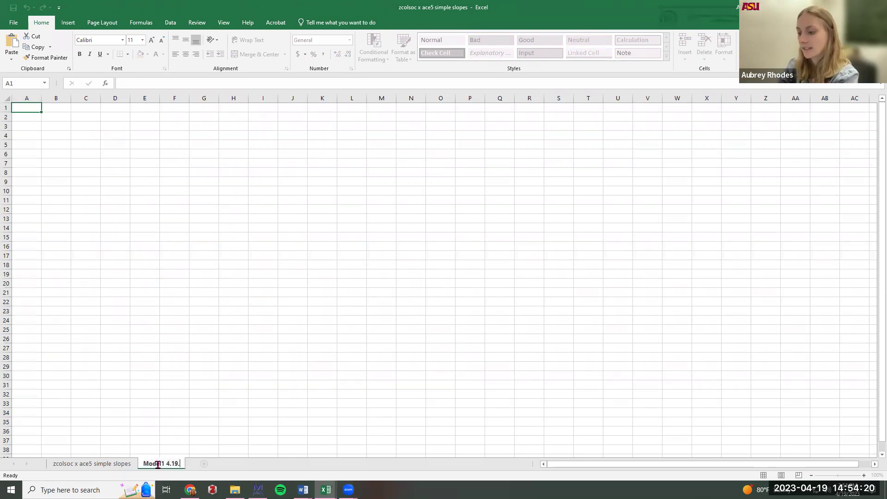
{"action": "key", "text": "Return"}
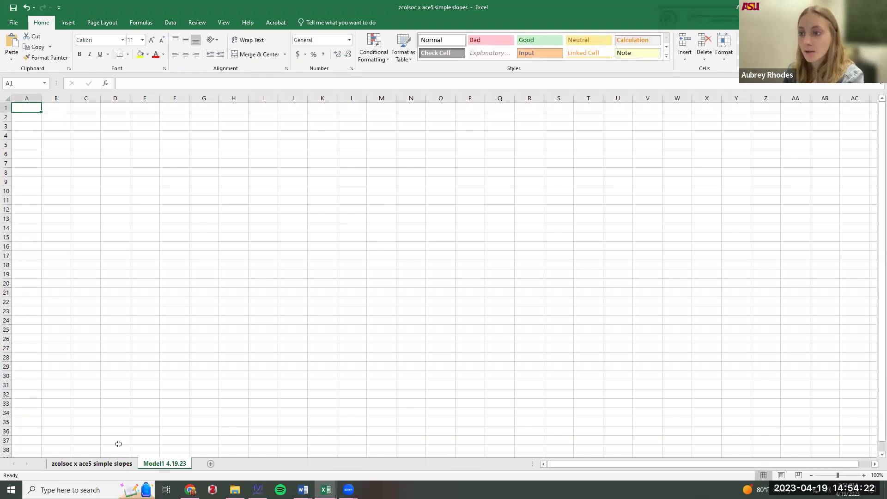
{"action": "left_click", "coordinate": [92, 463]}
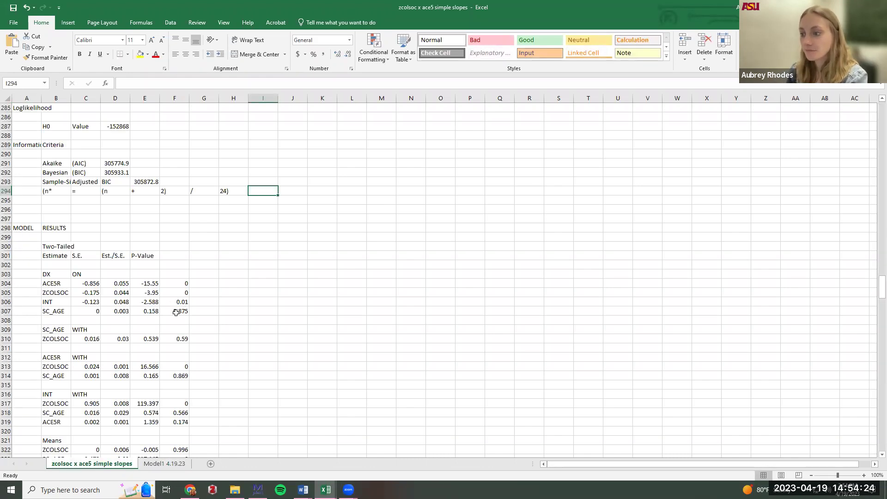
Copy the Two-Tailed results block A300:F307 and paste it at A3 of 'Model1 4.19.23'
{"action": "left_click_drag", "start_coordinate": [175, 313], "coordinate": [17, 246]}
{"action": "key", "text": "ctrl+c"}
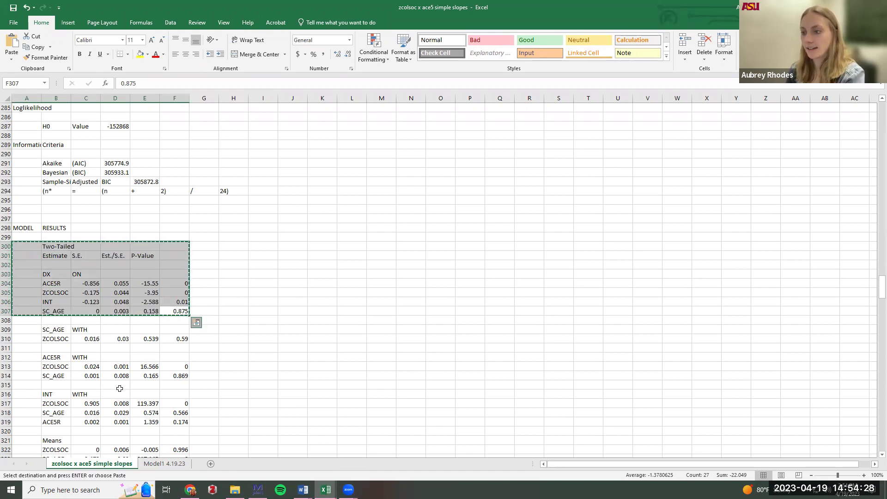
{"action": "left_click", "coordinate": [196, 322]}
{"action": "left_click", "coordinate": [170, 292]}
{"action": "left_click_drag", "start_coordinate": [184, 312], "coordinate": [15, 245]}
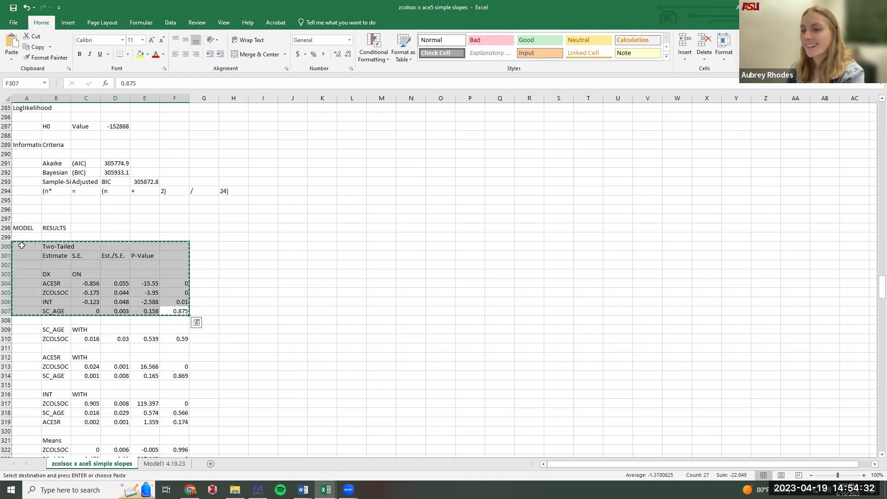
{"action": "left_click", "coordinate": [177, 464]}
{"action": "left_click", "coordinate": [36, 125]}
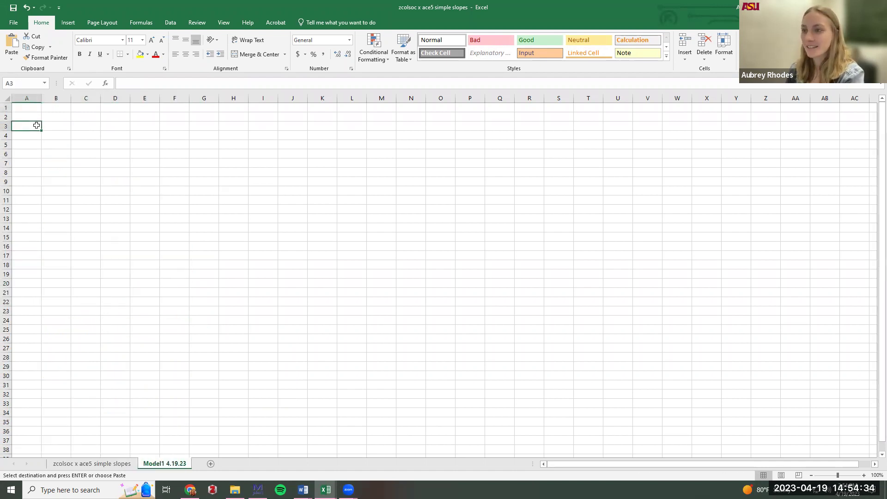
{"action": "key", "text": "ctrl+v"}
Clear row 6 and move the column headers from row 4 to start at C6
{"action": "left_click", "coordinate": [19, 153]}
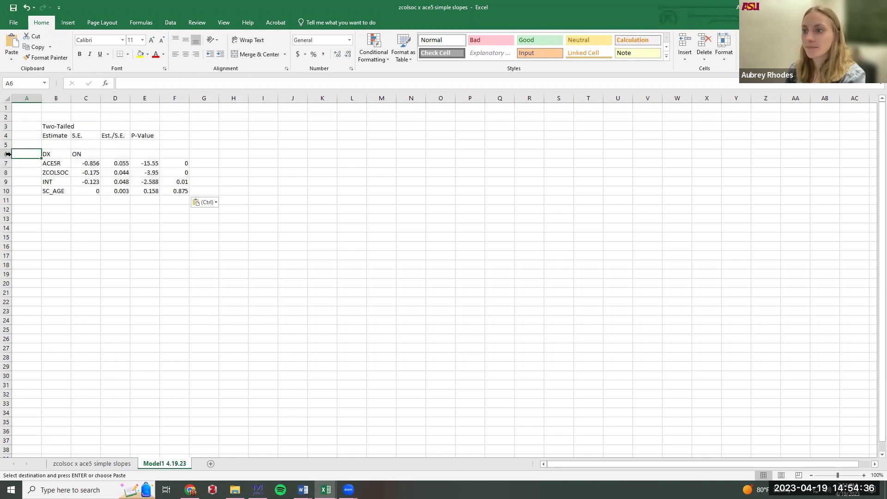
{"action": "left_click", "coordinate": [5, 153]}
{"action": "key", "text": "Delete"}
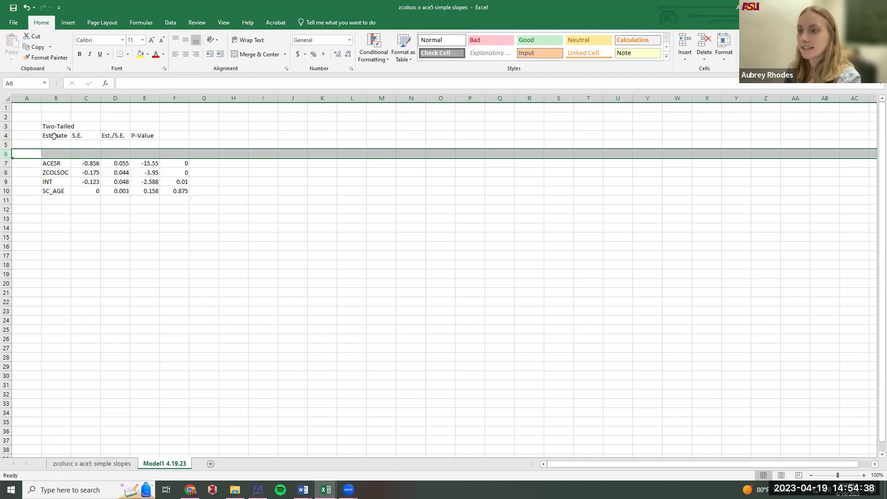
{"action": "left_click_drag", "start_coordinate": [52, 135], "coordinate": [135, 136]}
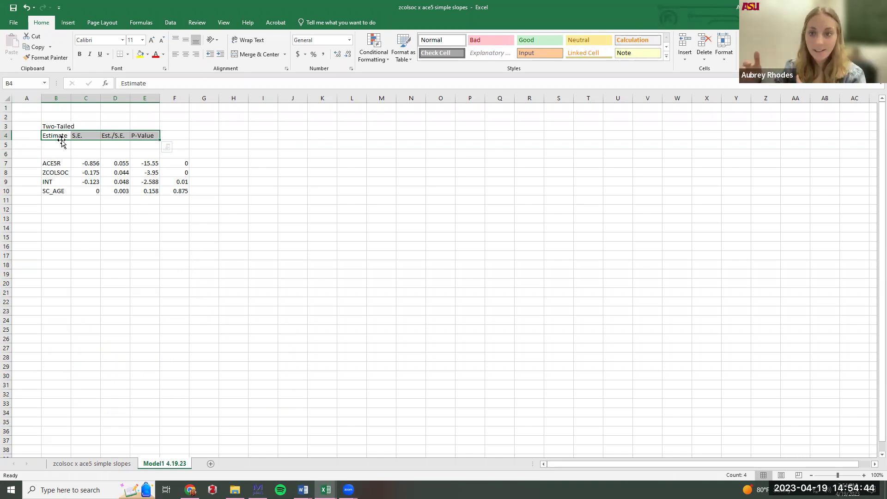
{"action": "key", "text": "ctrl+c"}
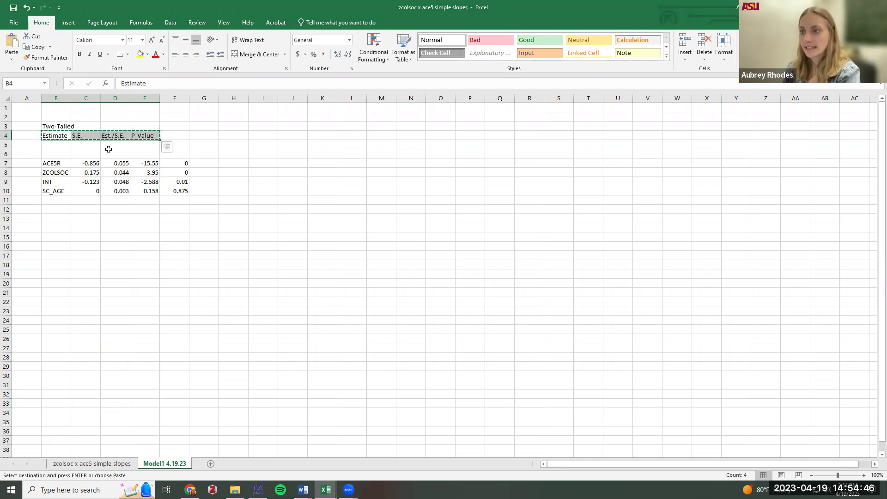
{"action": "left_click", "coordinate": [87, 153]}
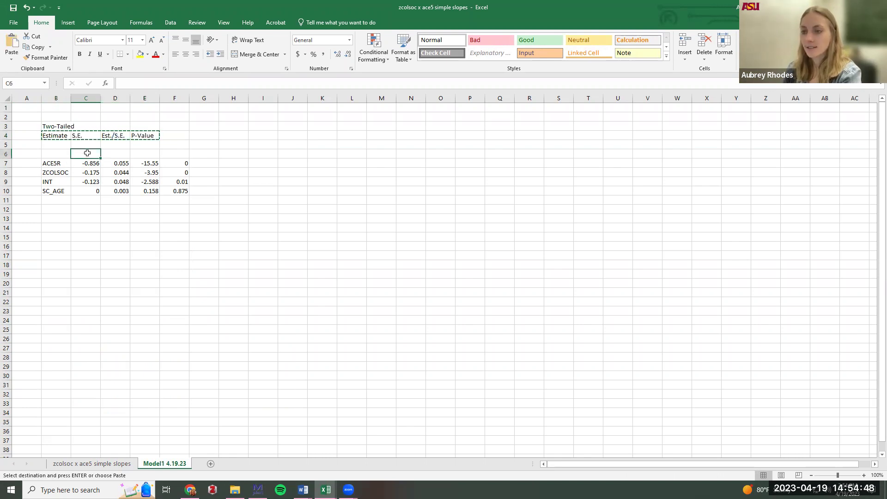
{"action": "key", "text": "ctrl+v"}
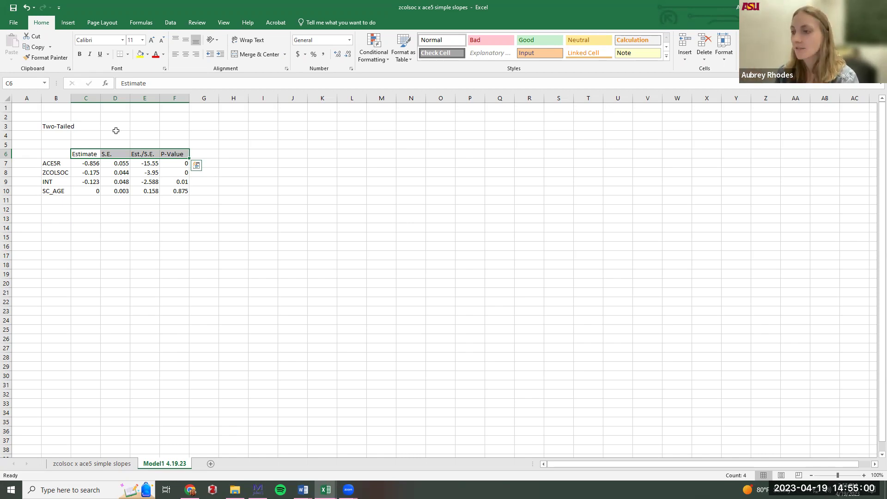
Enter the header 'Variable' in cell B6
{"action": "left_click", "coordinate": [54, 154]}
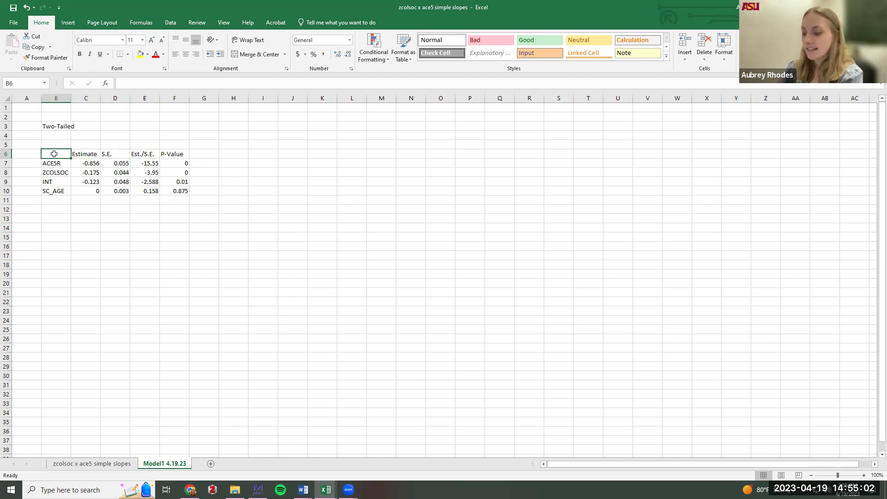
{"action": "type", "text": "Variable"}
{"action": "key", "text": "Return"}
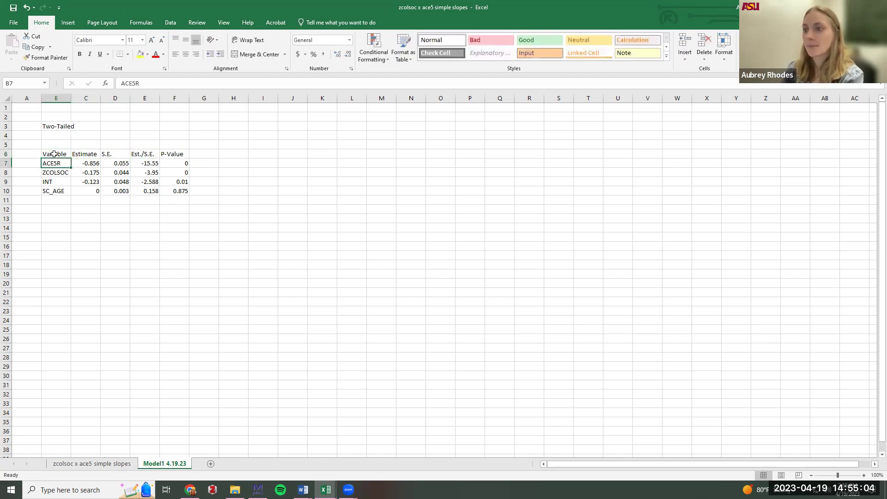
Delete column E to remove Est./S.E. from the results table
{"action": "left_click_drag", "start_coordinate": [54, 152], "coordinate": [176, 184]}
{"action": "right_click", "coordinate": [151, 99]}
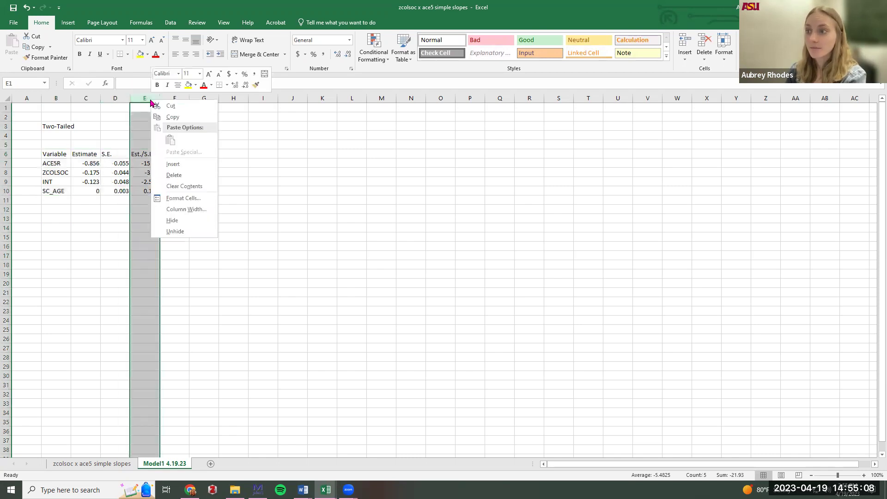
{"action": "left_click", "coordinate": [179, 175]}
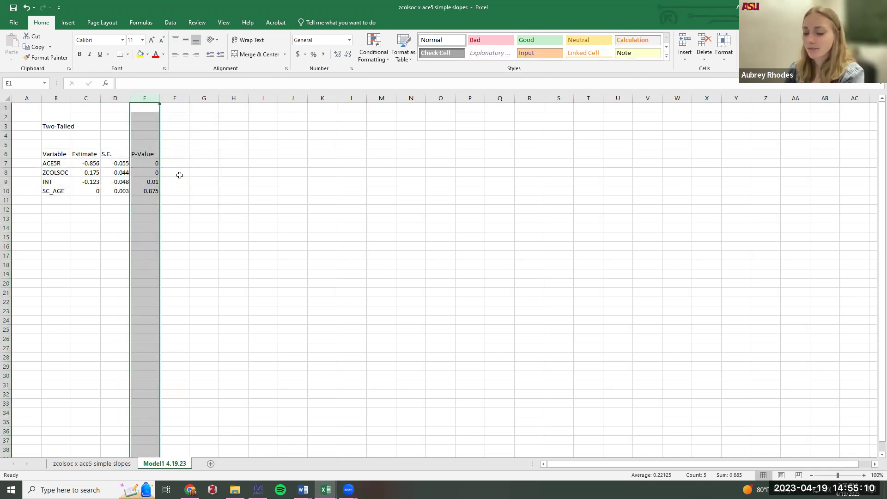
{"action": "key", "text": "ctrl+z"}
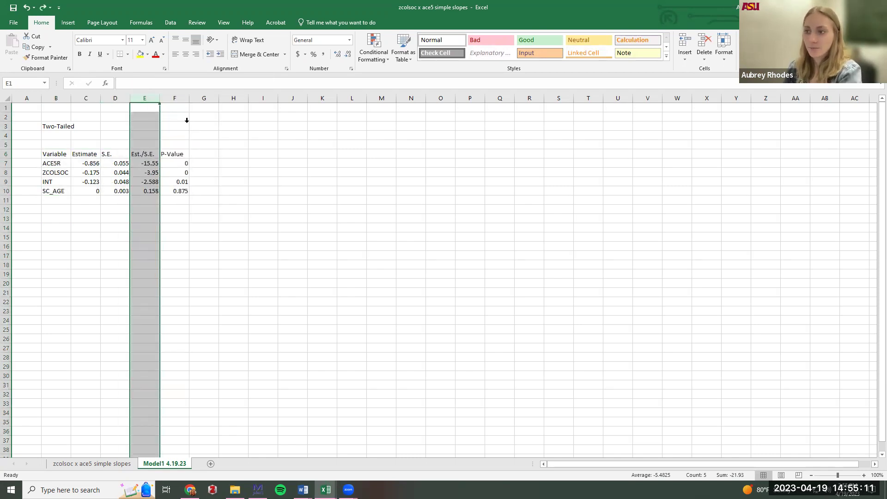
{"action": "right_click", "coordinate": [152, 99]}
{"action": "left_click", "coordinate": [176, 177]}
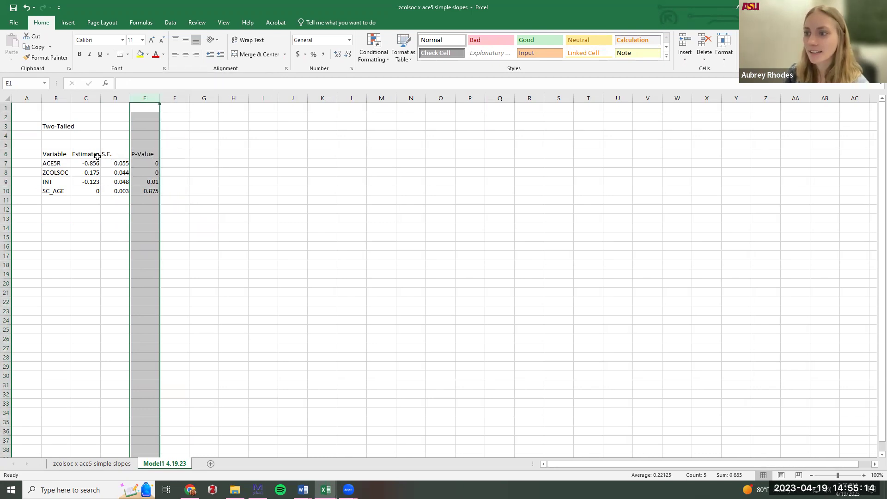
{"action": "left_click", "coordinate": [149, 214]}
{"action": "left_click", "coordinate": [143, 165]}
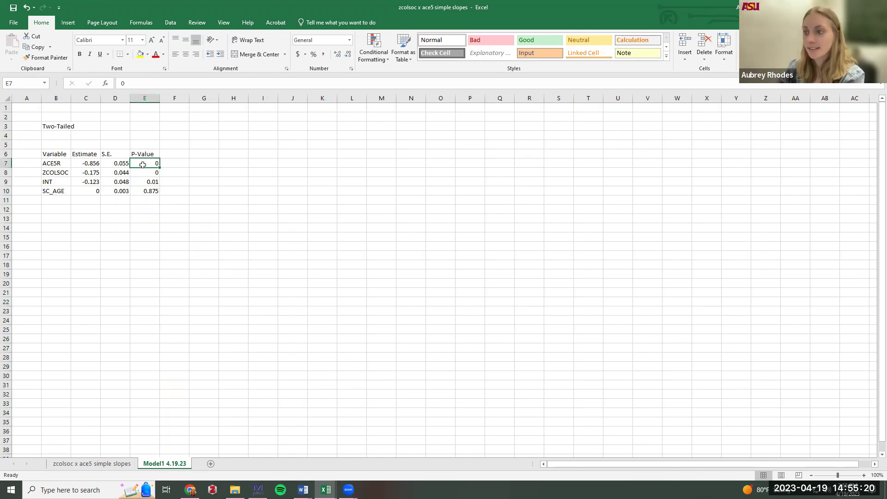
Find 0 and replace ZCOLSOC's zero p-value with <.001
{"action": "key", "text": "ctrl+f"}
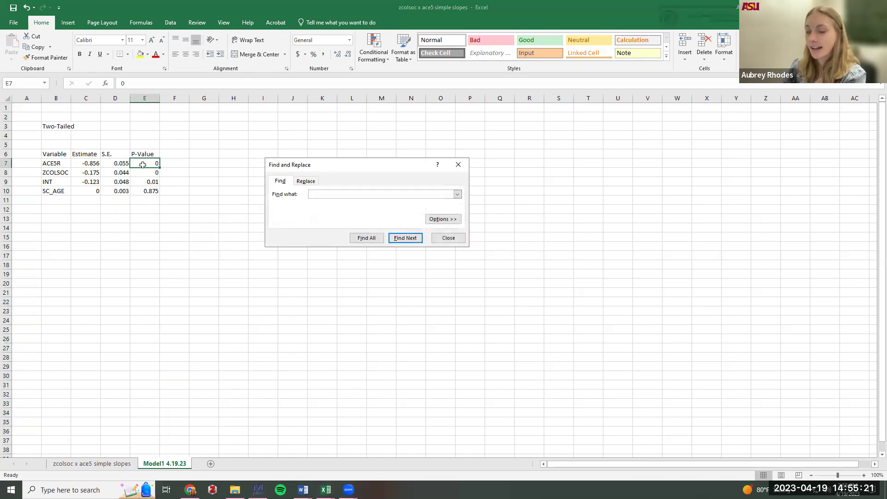
{"action": "left_click", "coordinate": [310, 180]}
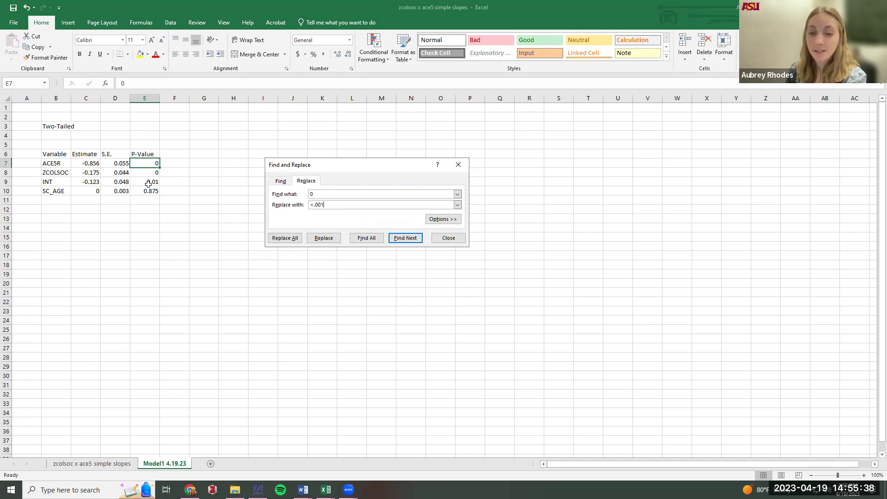
{"action": "left_click", "coordinate": [402, 238]}
{"action": "left_click", "coordinate": [402, 238]}
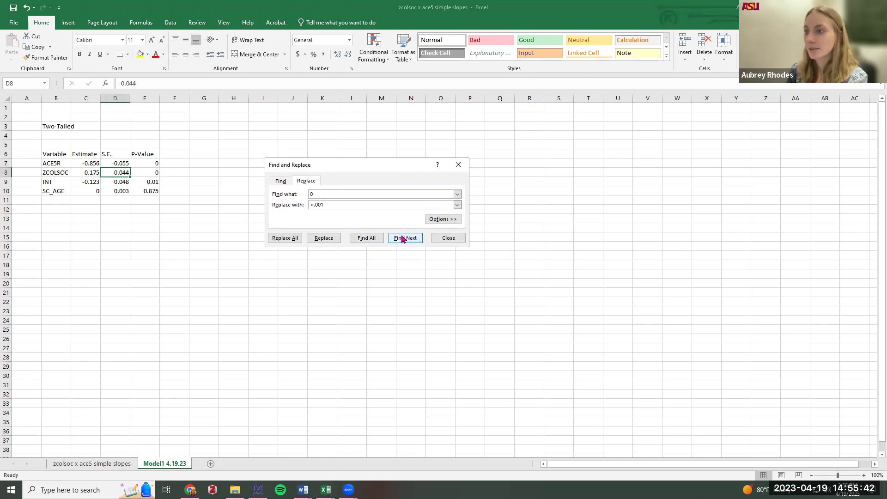
{"action": "left_click", "coordinate": [402, 238]}
{"action": "left_click", "coordinate": [327, 242]}
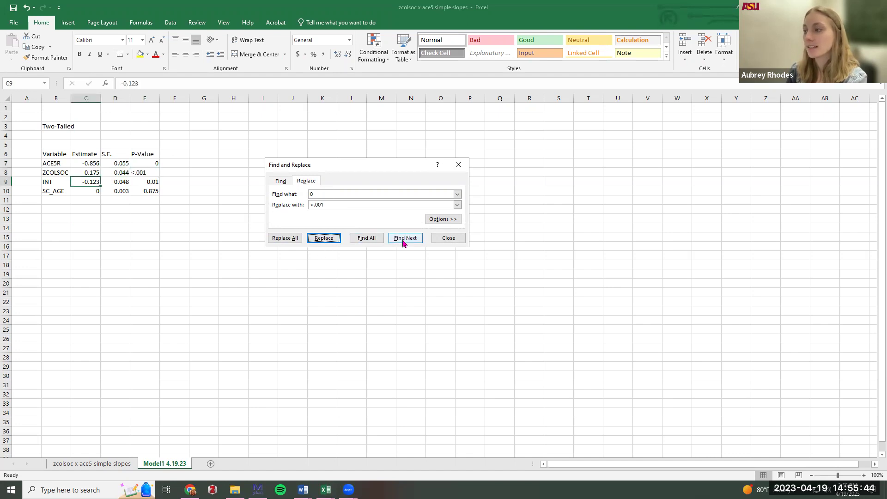
Step through the matches for 0 and replace ACE5R's zero p-value with <.001
{"action": "left_click", "coordinate": [407, 240]}
{"action": "left_click", "coordinate": [406, 239]}
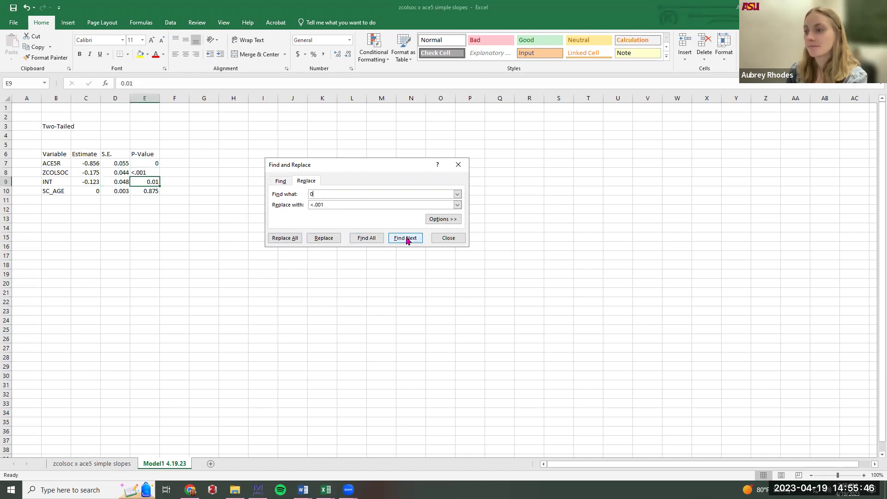
{"action": "left_click", "coordinate": [406, 239]}
{"action": "left_click", "coordinate": [405, 238]}
{"action": "left_click", "coordinate": [406, 238]}
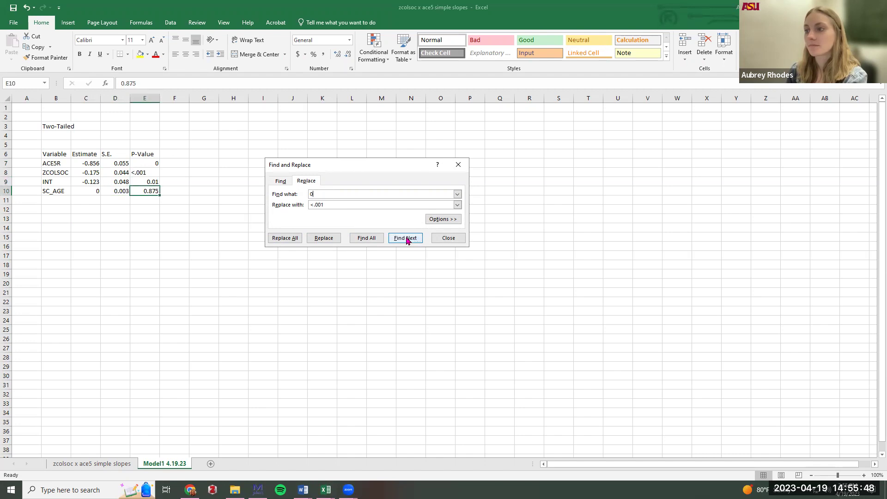
{"action": "left_click", "coordinate": [405, 238]}
{"action": "left_click", "coordinate": [405, 238]}
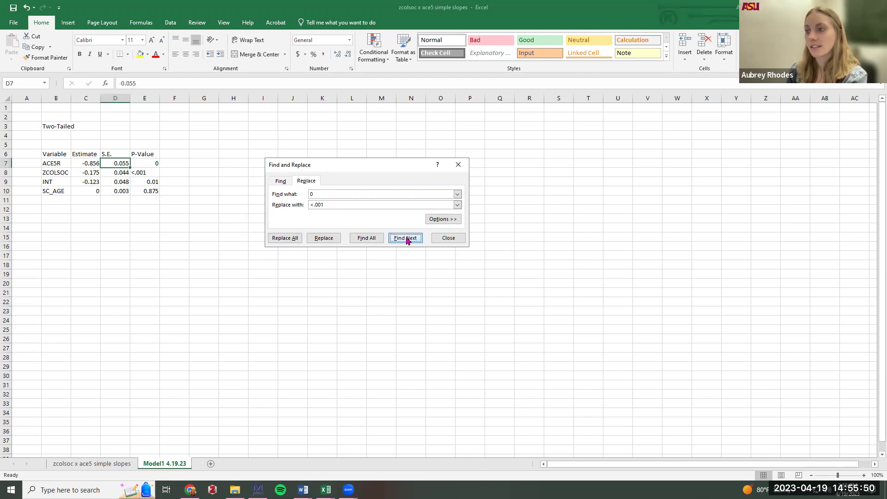
{"action": "left_click", "coordinate": [405, 238]}
{"action": "left_click", "coordinate": [323, 238]}
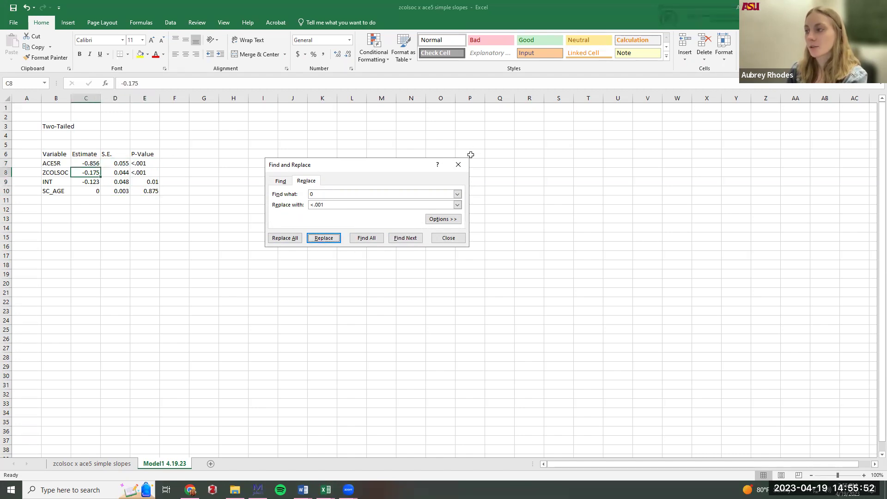
Close Find and Replace, select the P-Value column, and bring Replace back up
{"action": "left_click", "coordinate": [457, 164]}
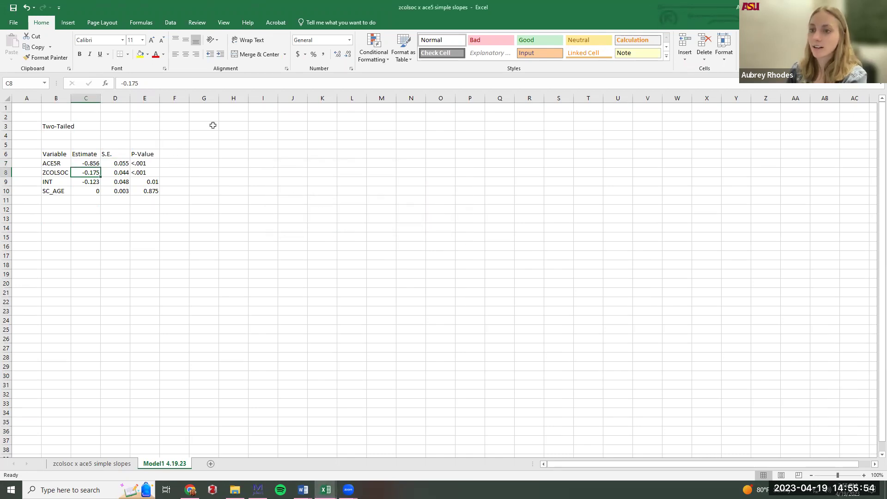
{"action": "left_click", "coordinate": [139, 98]}
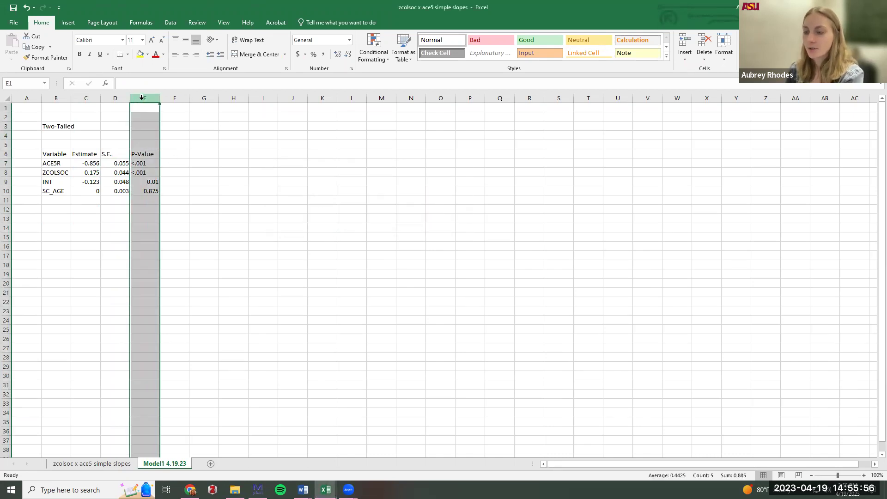
{"action": "key", "text": "ctrl+f"}
{"action": "left_click", "coordinate": [305, 191]}
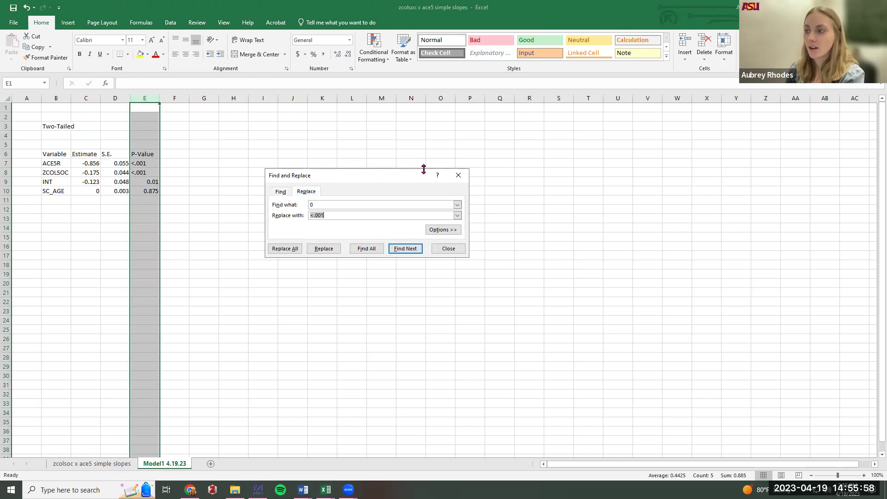